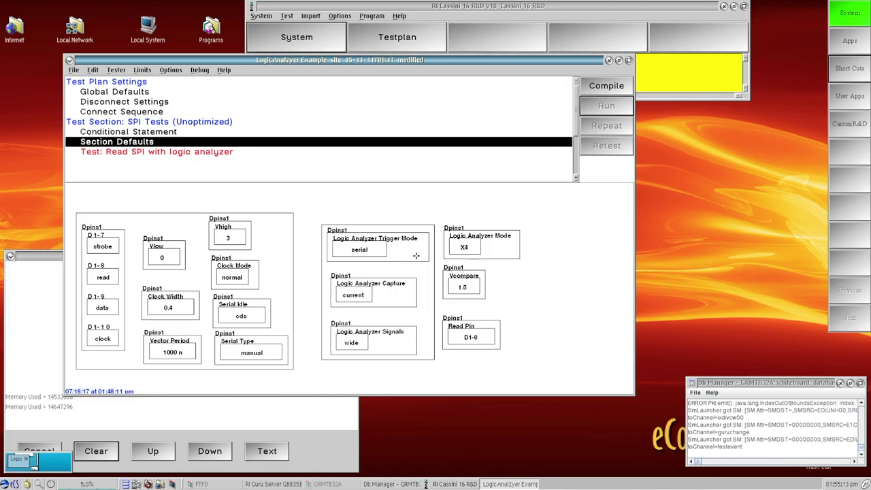
Step: List the available Logic Analyzer Trigger Mode options in the section defaults
click(371, 297)
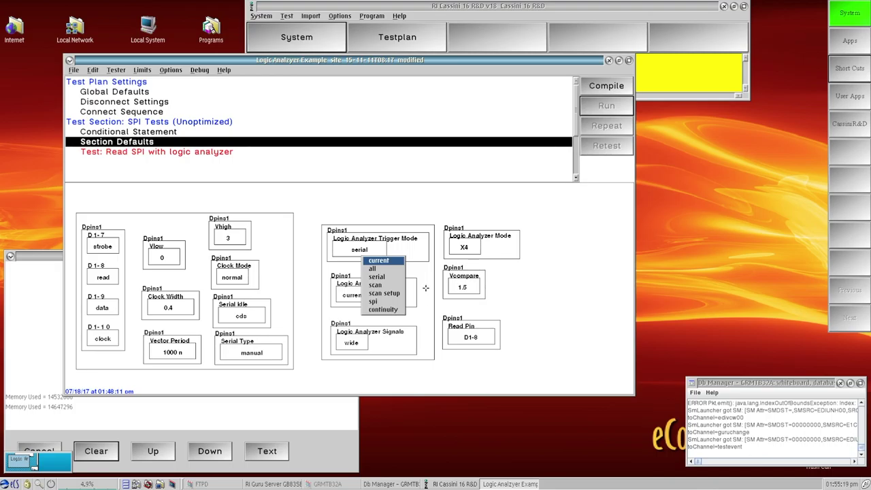
click(426, 288)
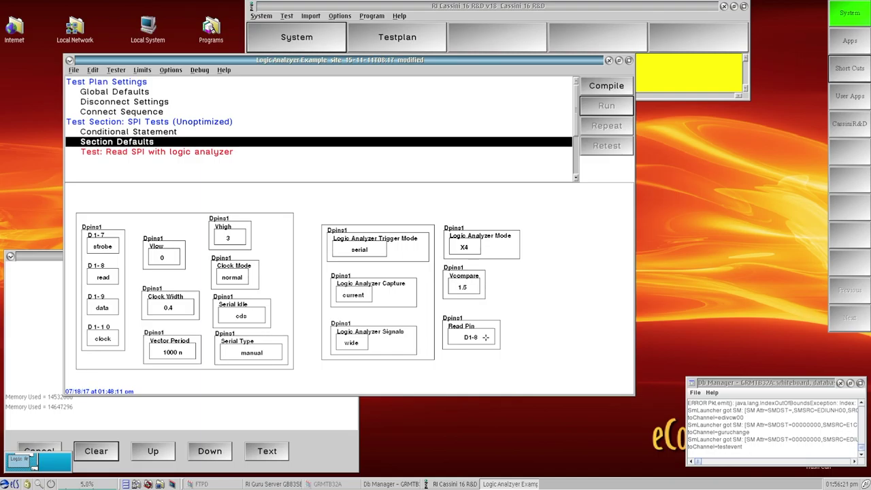
Step: Open the test "Read SPI with logic analyzer" and compile the test plan
click(202, 152)
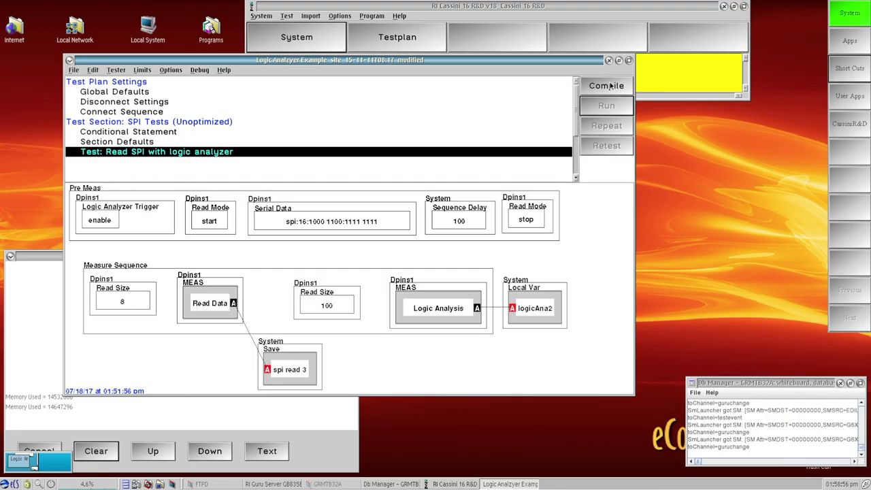
click(610, 85)
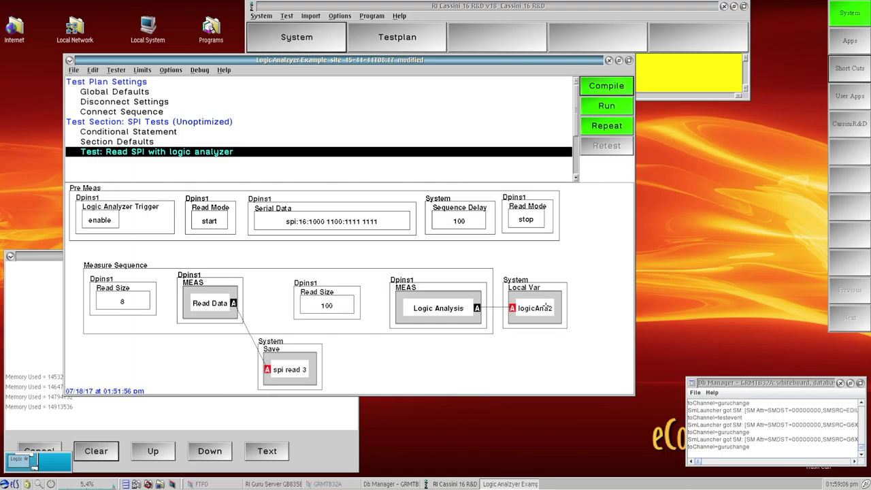
Step: Open a Rectangular viewer for the logicAna2 local variable and enlarge its window beside the test plan
double_click(546, 307)
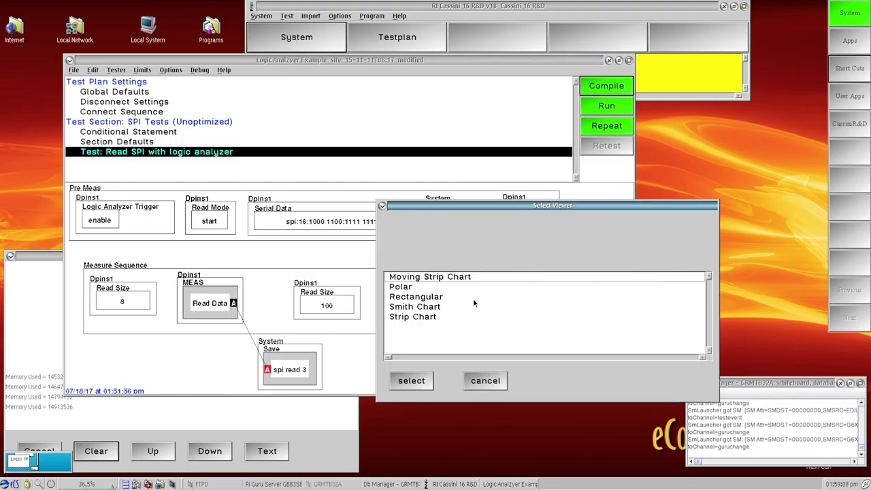
drag(524, 206, 642, 85)
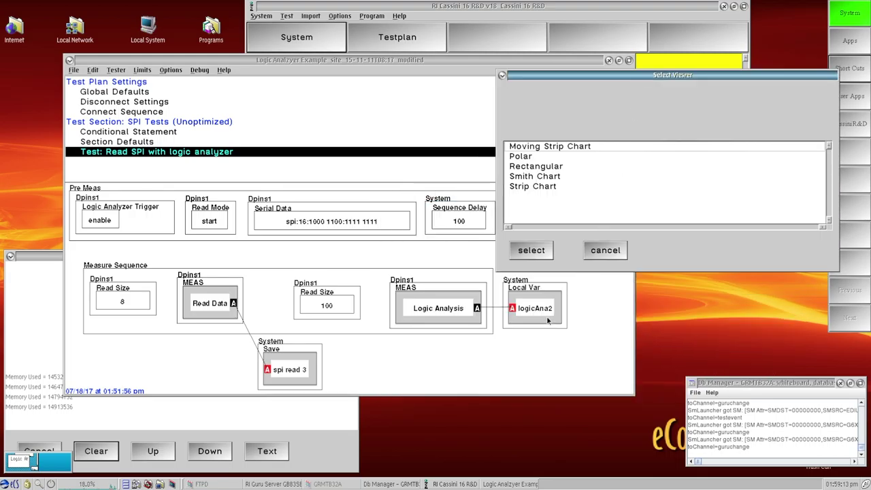
click(559, 167)
click(537, 251)
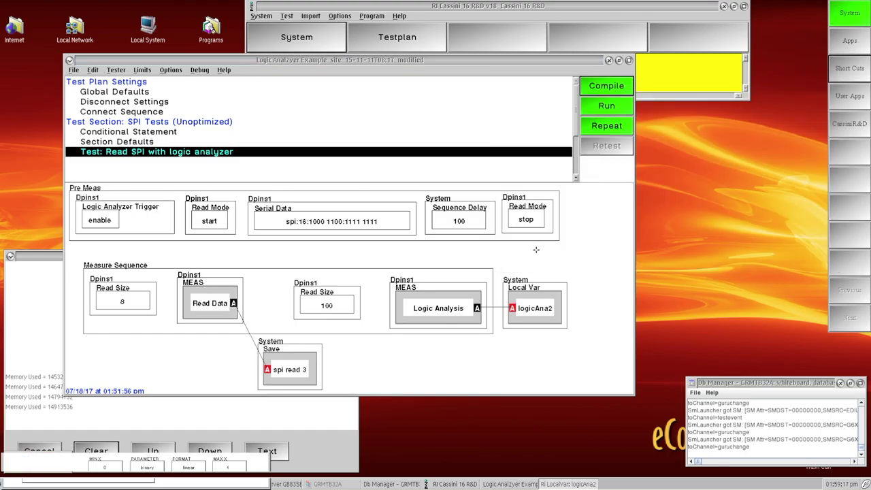
drag(228, 317, 627, 79)
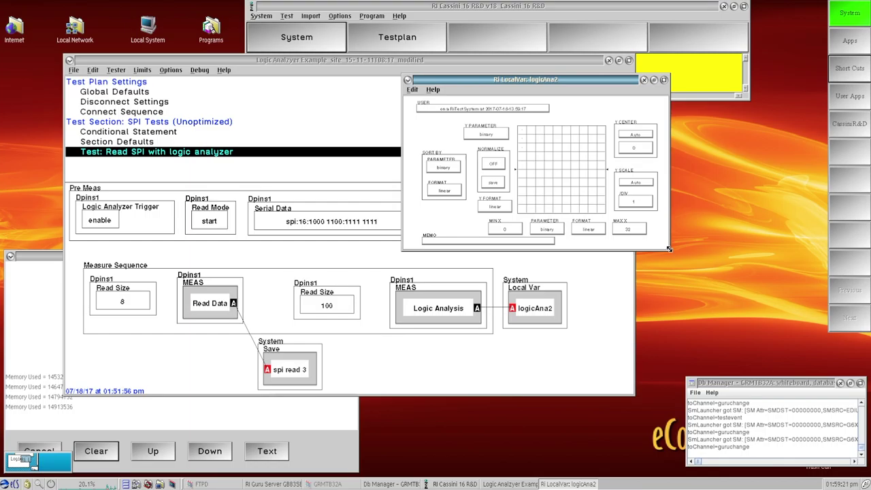
drag(669, 249, 856, 427)
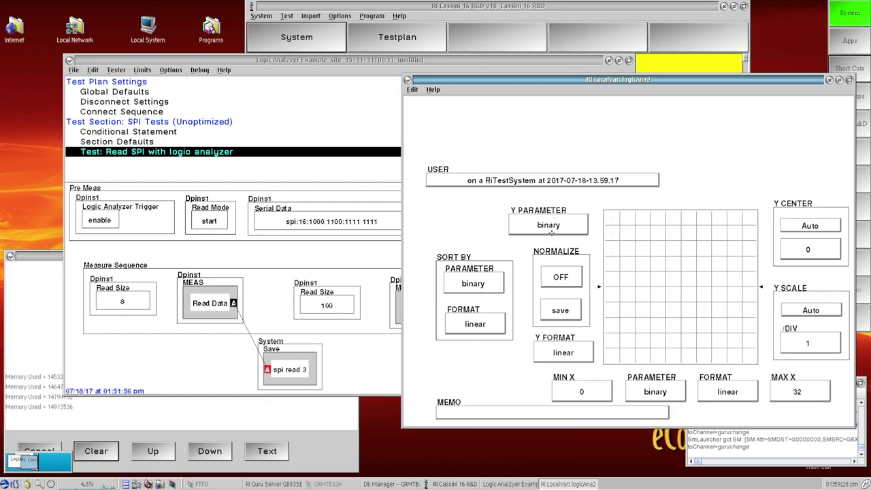
Step: Set the graph's sort-by format to index and its X-axis parameter to time
click(490, 324)
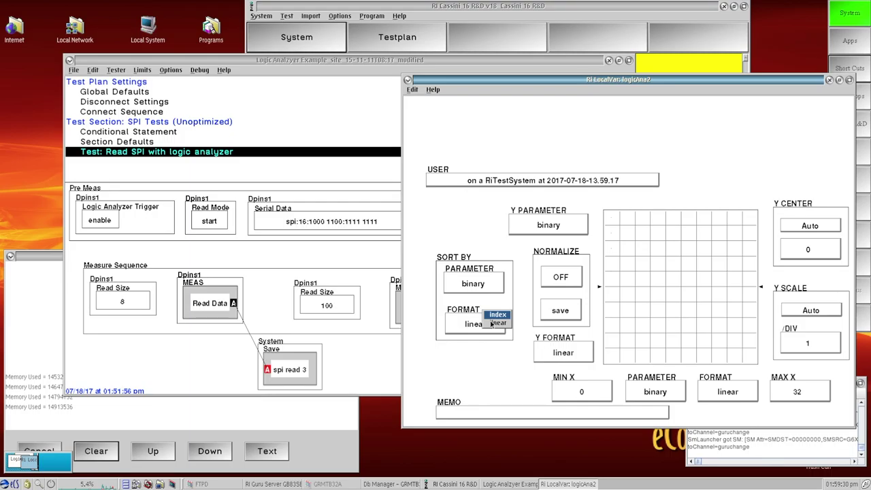
click(494, 315)
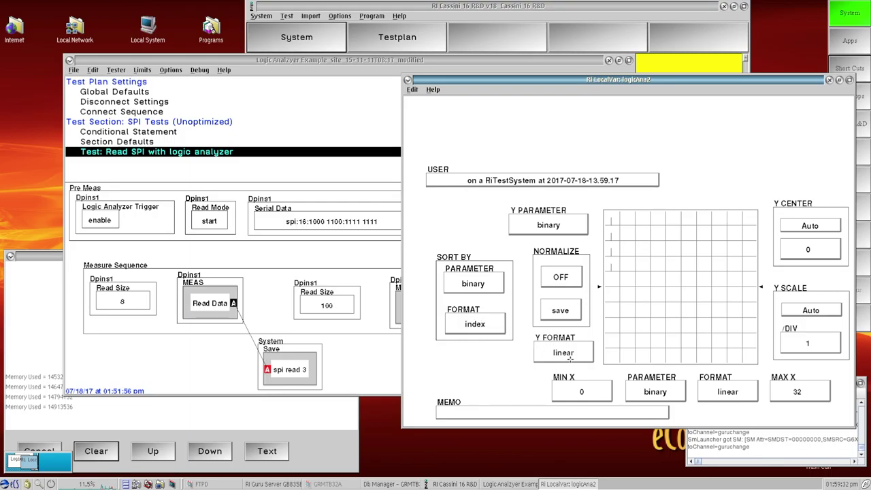
click(716, 392)
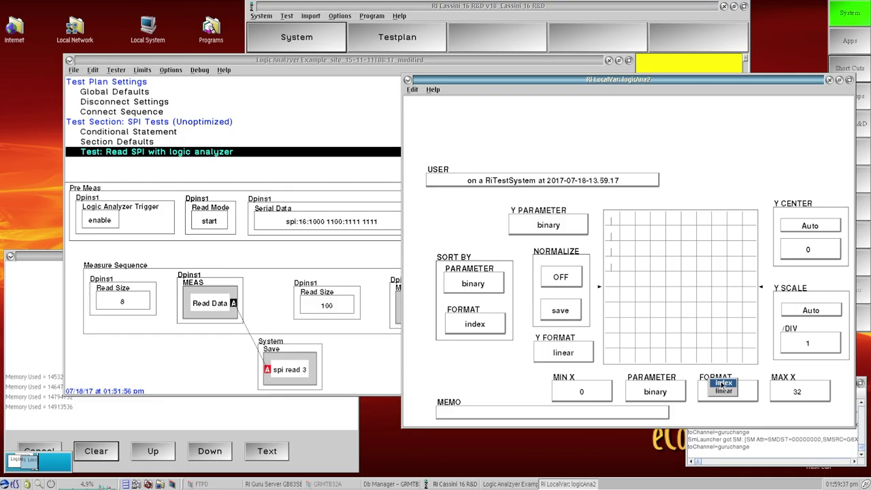
click(723, 382)
click(662, 389)
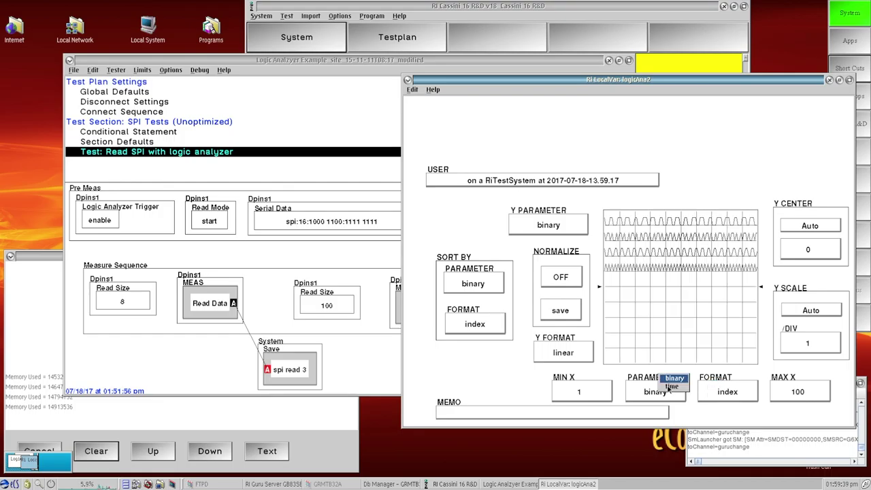
click(675, 387)
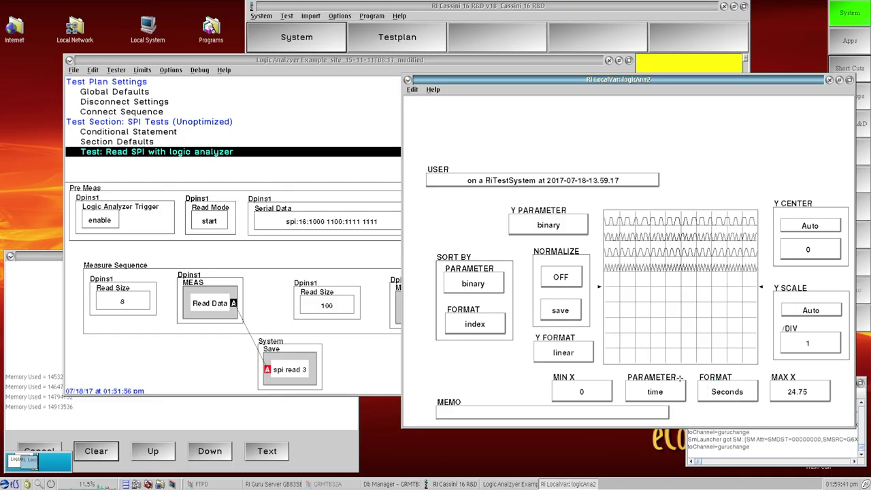
Step: Autoscale the graph's Y axis, and adjust its Y center to 9 and its Y scale to 1.5 per division
click(807, 229)
click(810, 307)
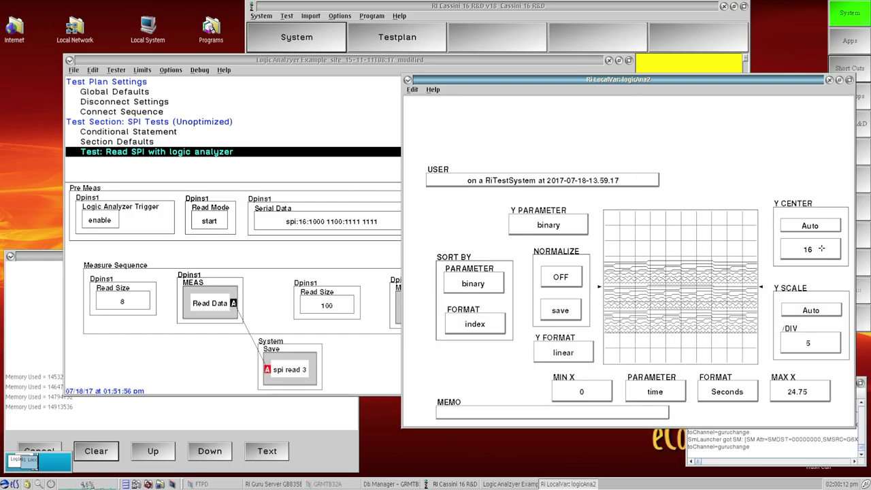
click(153, 142)
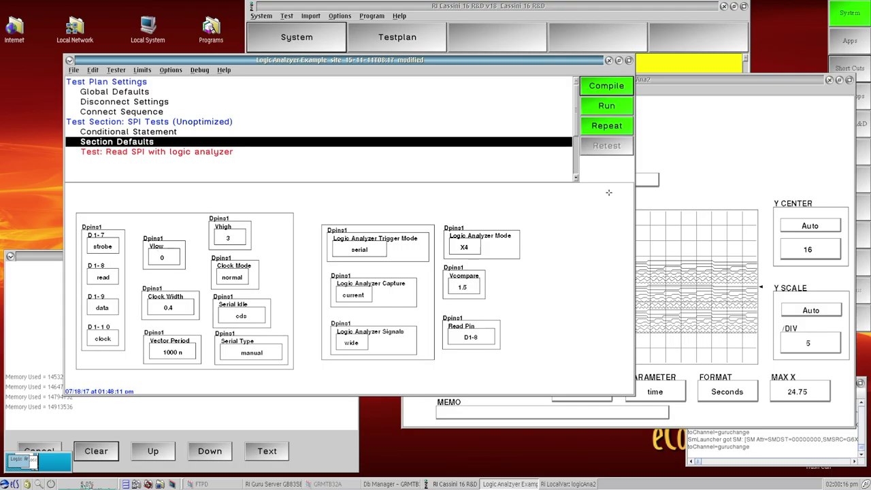
click(712, 128)
click(819, 250)
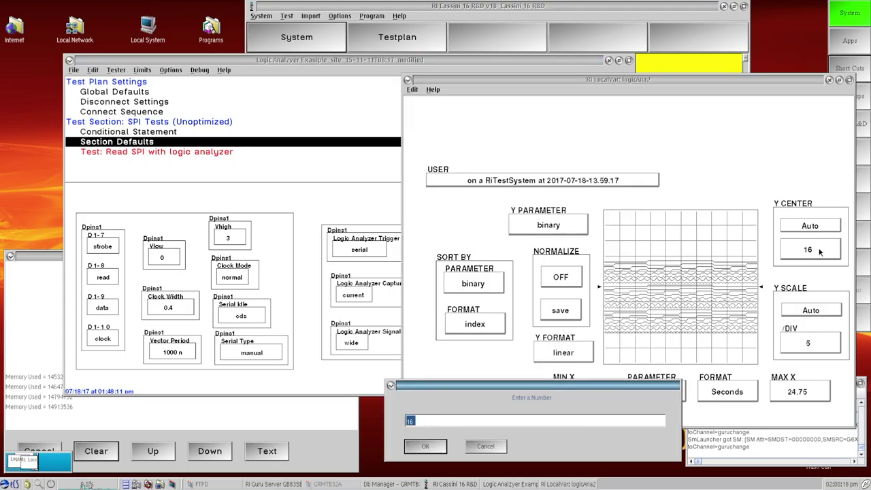
text(9)
key(Return)
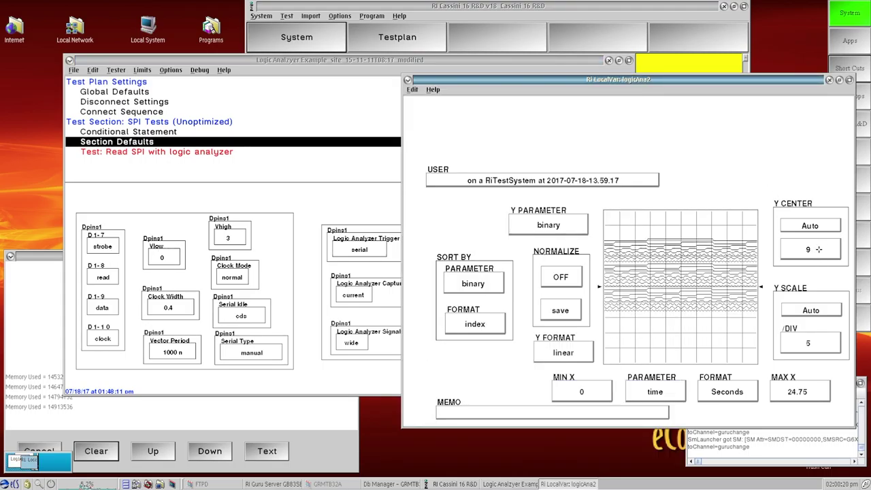
click(816, 343)
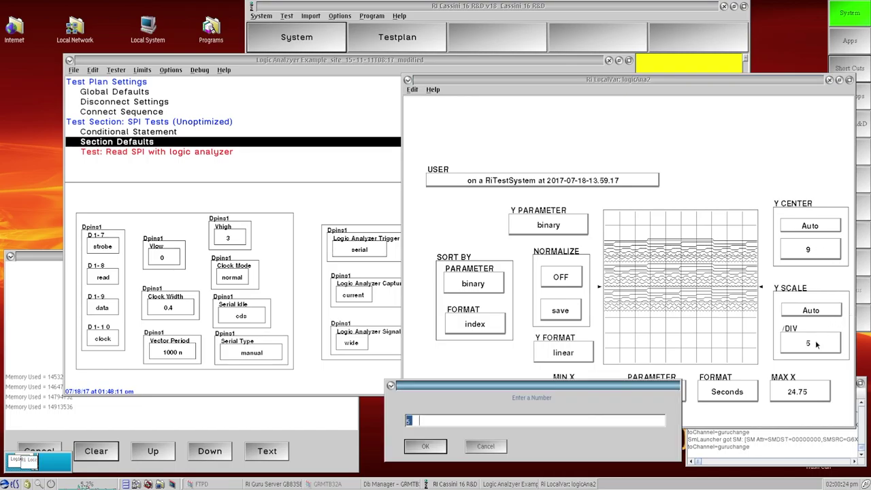
text(1.5)
key(Return)
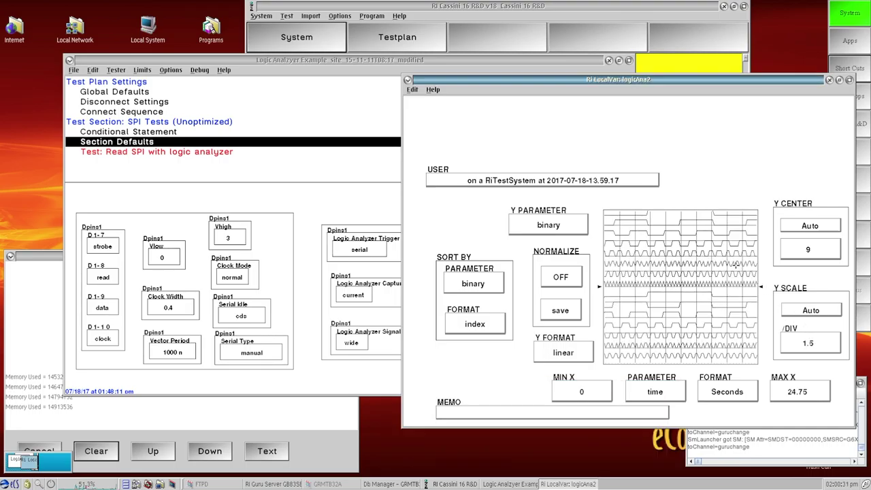
Step: Set the Trace 1 color to blue and redraw the graph
right_click(670, 219)
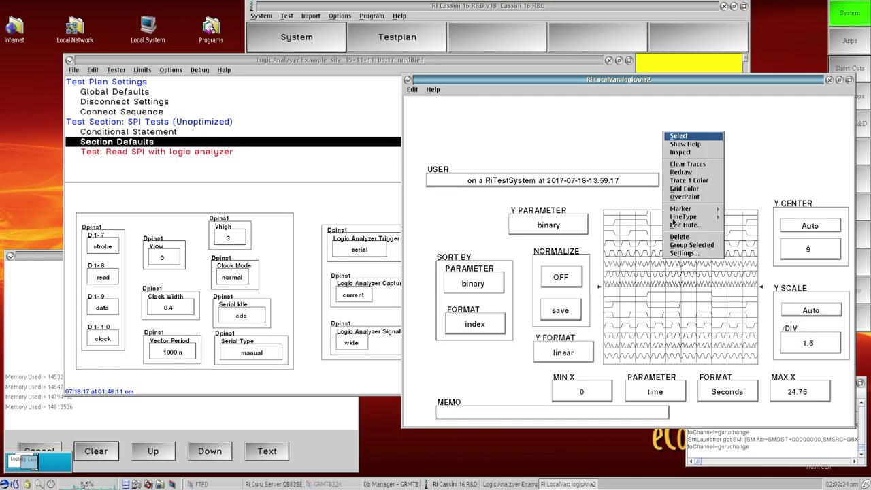
click(691, 179)
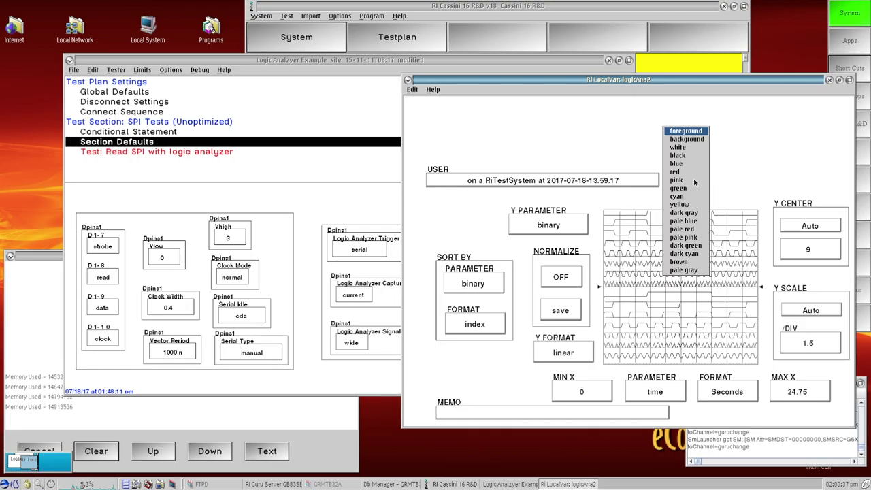
click(691, 166)
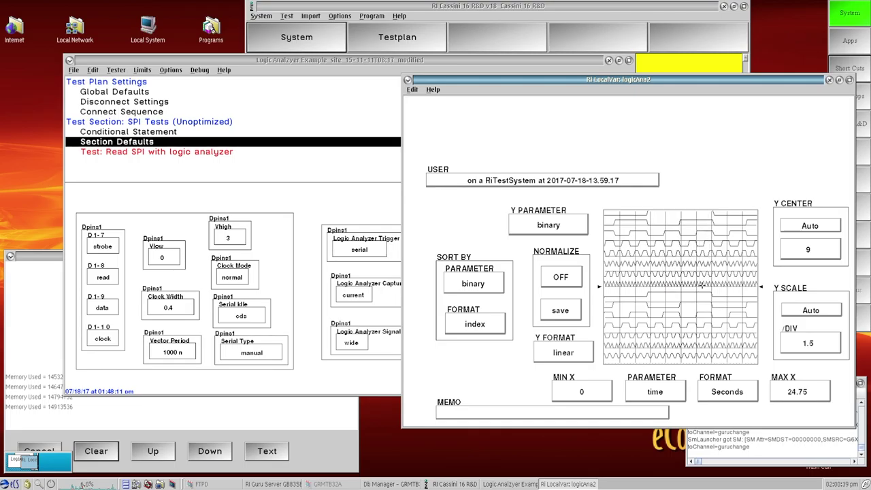
right_click(698, 295)
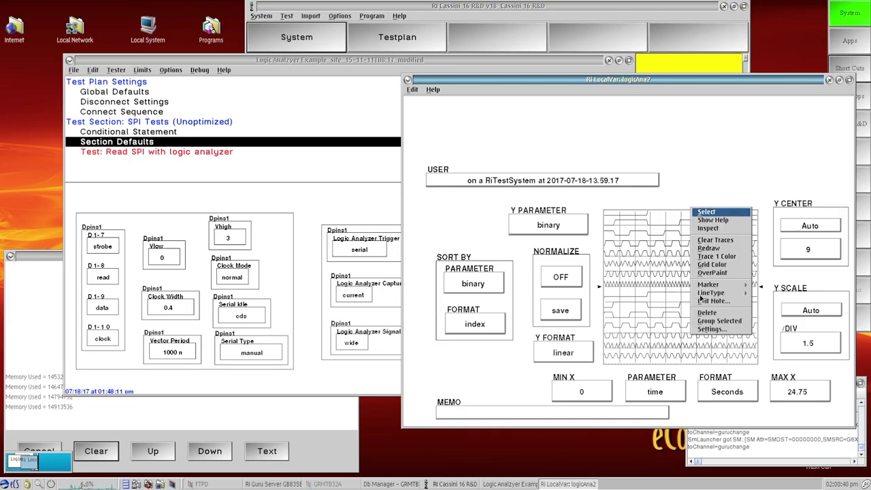
click(719, 249)
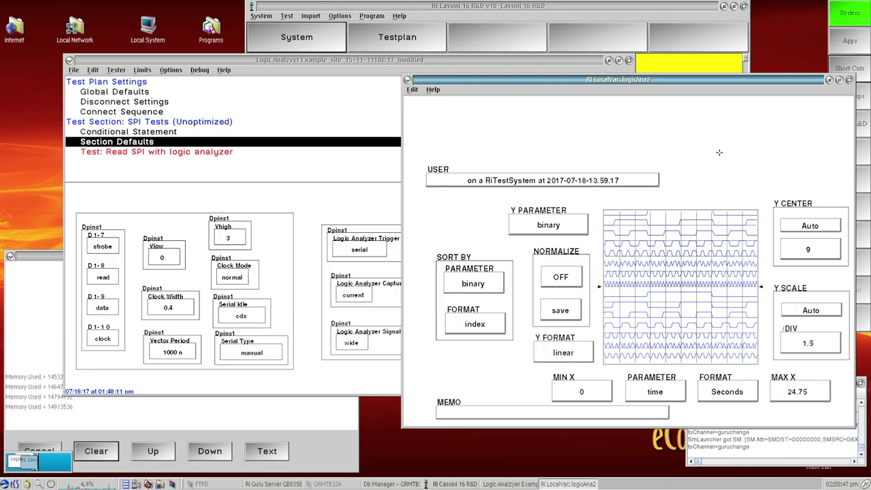
Step: Run the test plan with the graph moved into view alongside it, and open the test "Read SPI with logic analyzer"
drag(631, 81, 636, 124)
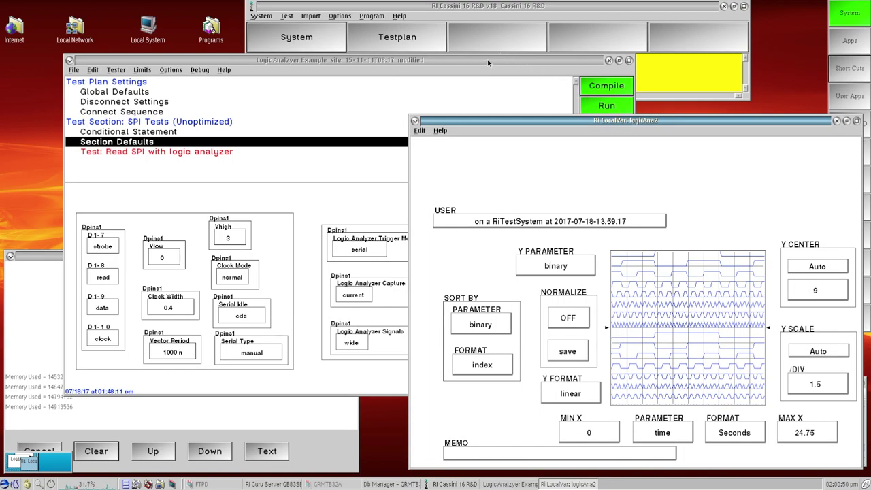
drag(487, 59, 425, 3)
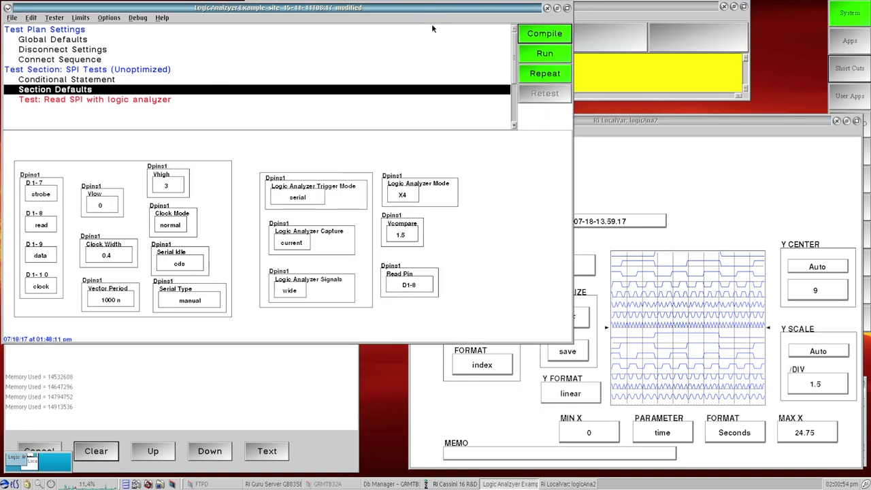
click(545, 54)
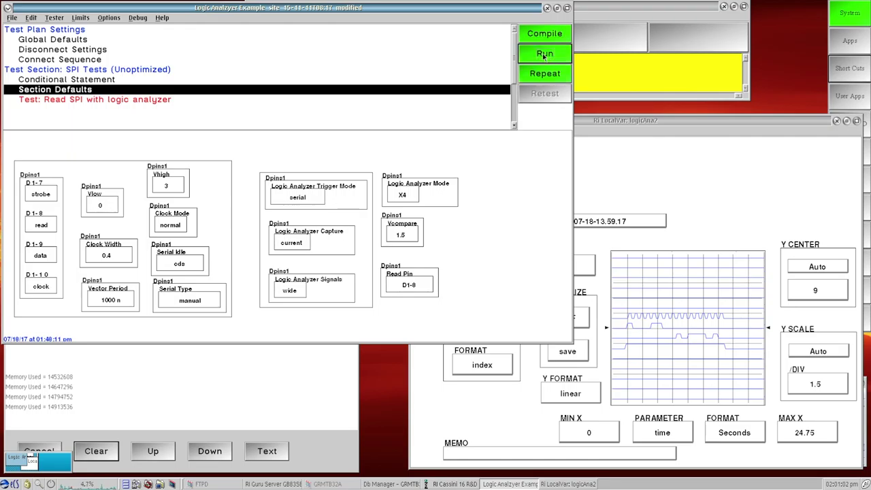
click(165, 100)
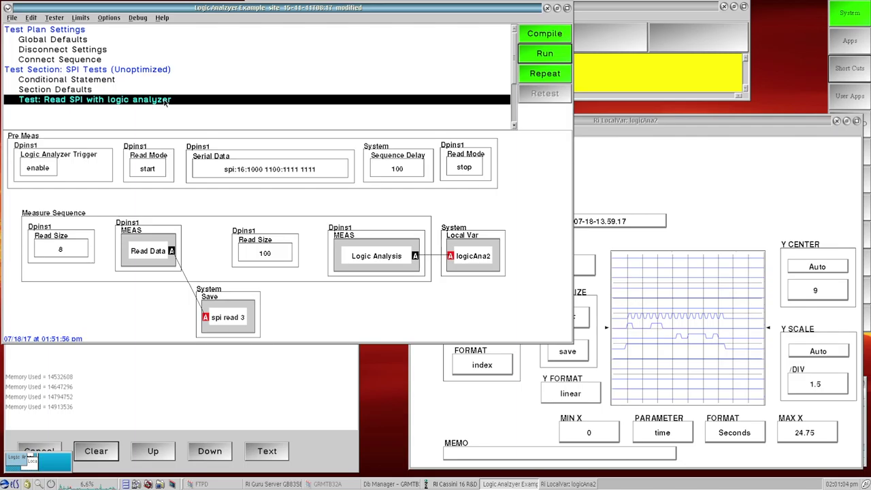